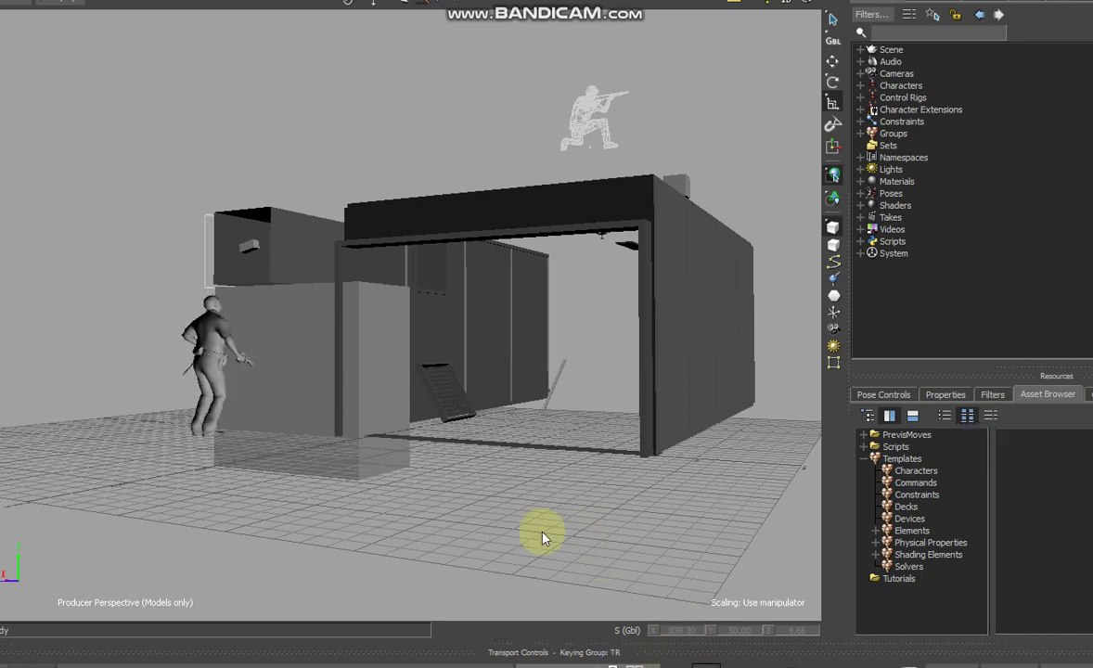
- Orbit and dolly in toward the vent building to watch the vault from its right side
{"action": "right_click_drag", "start_coordinate": [337, 473], "coordinate": [356, 530]}
{"action": "left_click_drag", "start_coordinate": [347, 529], "coordinate": [292, 535]}
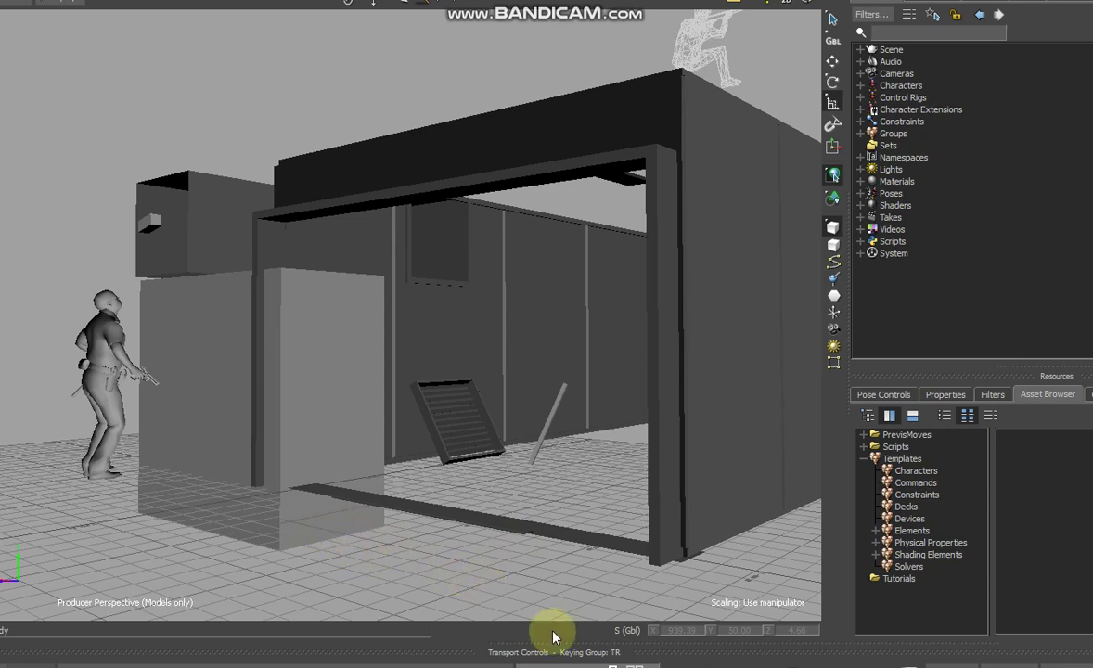
{"action": "left_click_drag", "start_coordinate": [459, 525], "coordinate": [448, 518]}
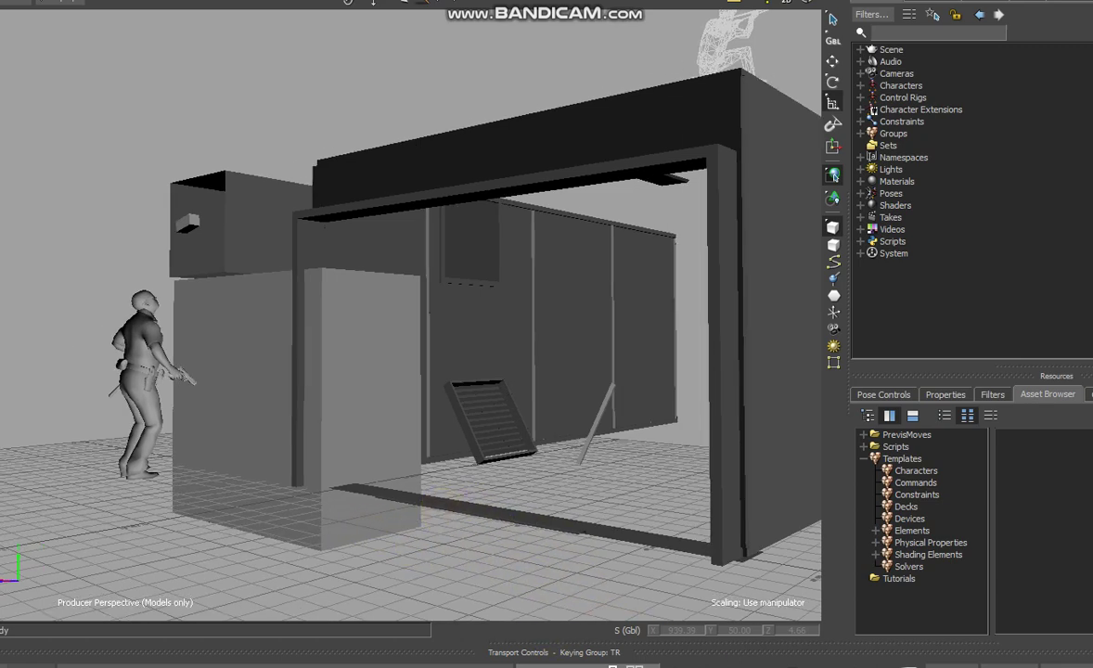
{"action": "mouse_move", "coordinate": [536, 542]}
{"action": "left_mouse_down"}
{"action": "mouse_move", "coordinate": [520, 542]}
{"action": "mouse_move", "coordinate": [621, 558]}
{"action": "mouse_move", "coordinate": [557, 400]}
{"action": "left_mouse_up"}
- Toggle the vent building to wireframe, then orbit to watch the crawl with the box in front
{"action": "left_click", "coordinate": [543, 267]}
{"action": "key", "text": "ctrl+a"}
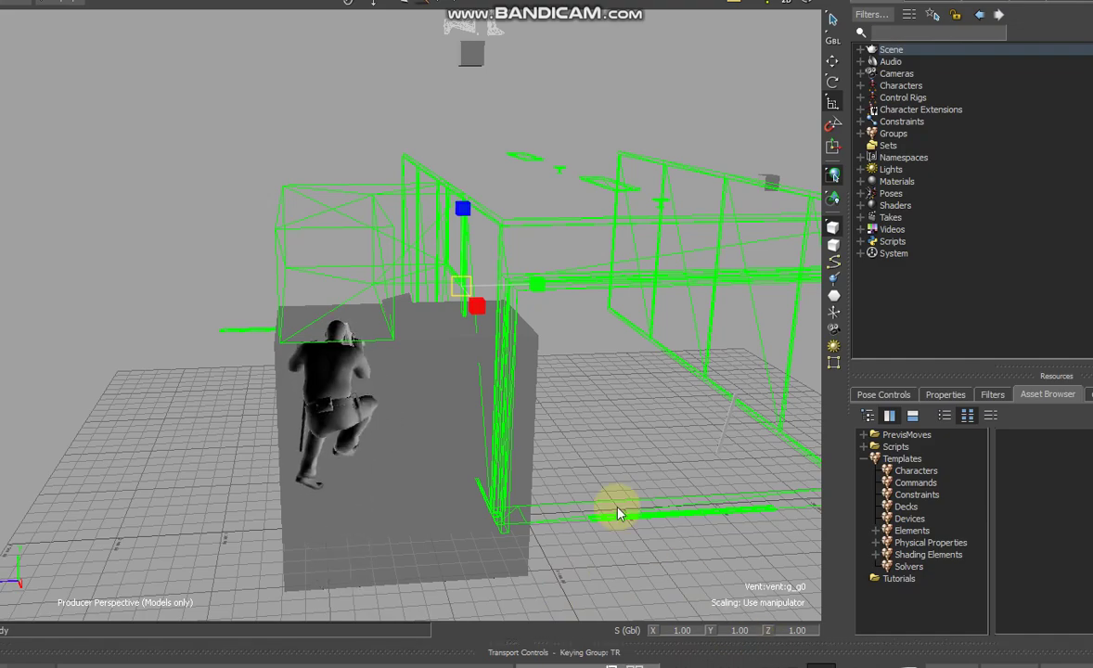
{"action": "left_click_drag", "start_coordinate": [578, 459], "coordinate": [700, 488], "text": "ctrl+shift"}
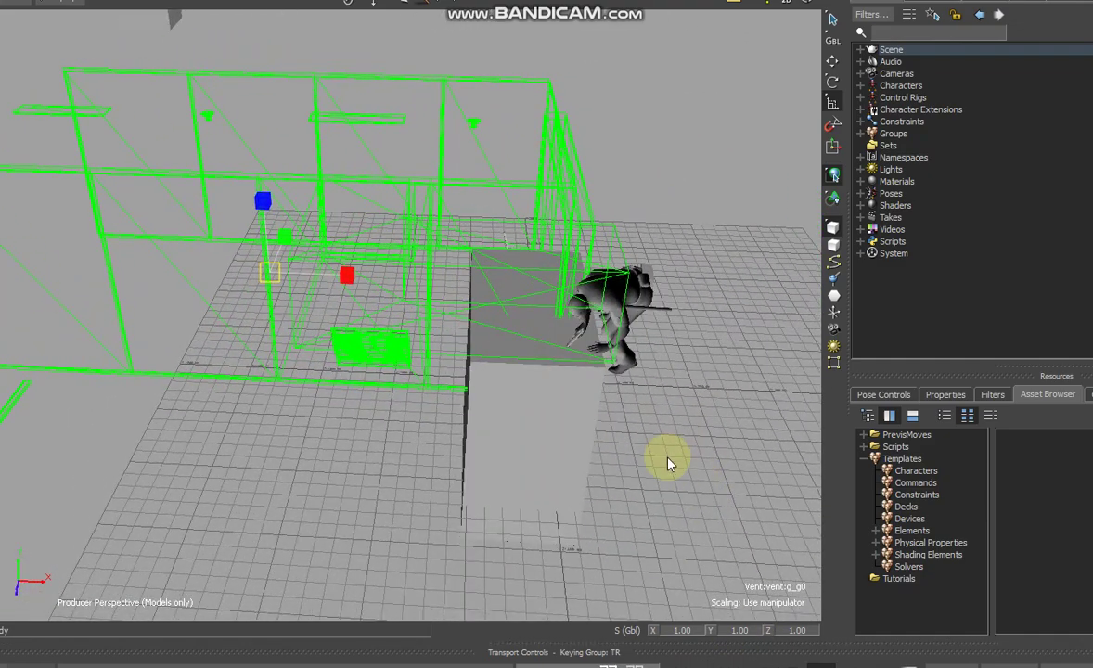
{"action": "left_click", "coordinate": [671, 469]}
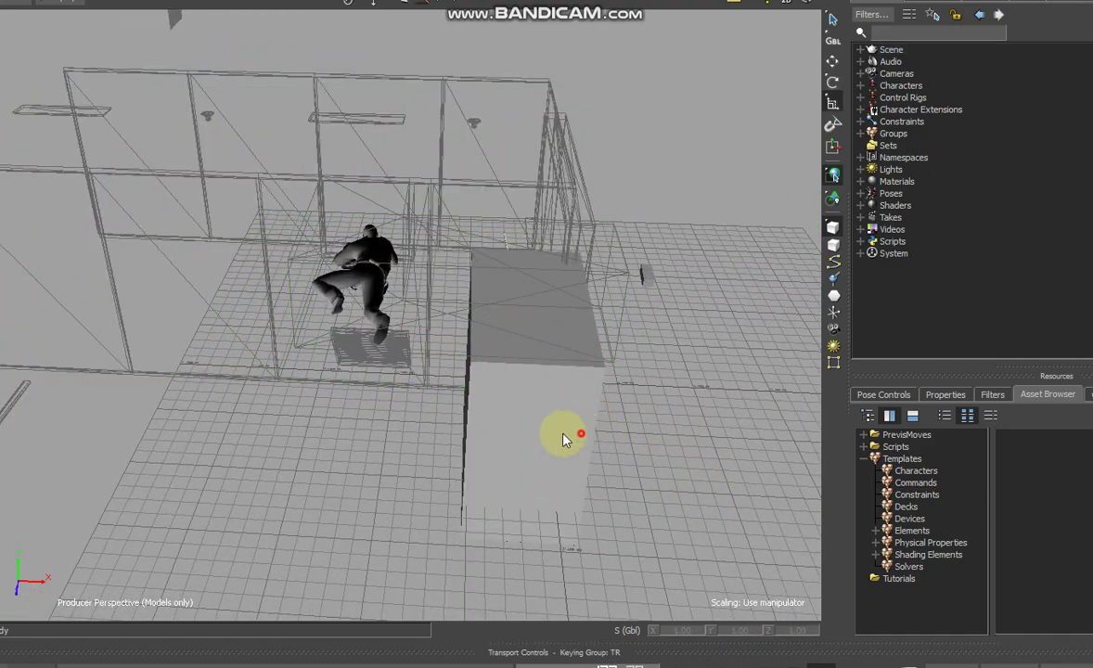
{"action": "mouse_move", "coordinate": [566, 439]}
{"action": "left_mouse_down", "text": "ctrl+shift"}
{"action": "mouse_move", "coordinate": [428, 399]}
{"action": "mouse_move", "coordinate": [445, 427]}
{"action": "left_mouse_up", "text": "ctrl+shift"}
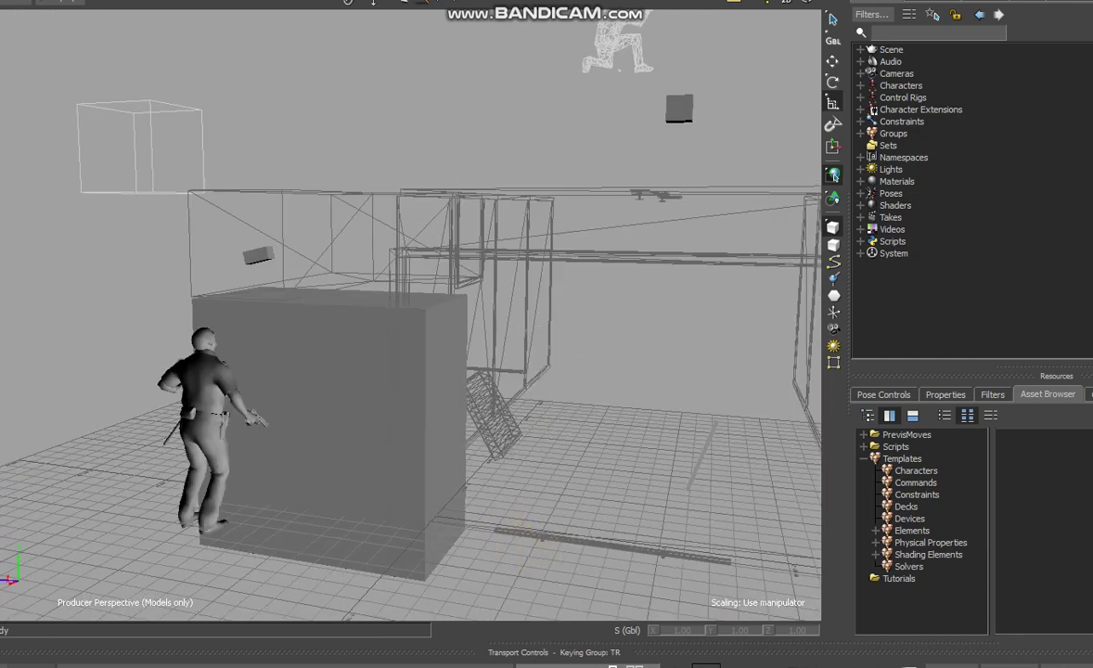
- Orbit beside the box and select then deselect the Vent:vent:g_g0 model
{"action": "mouse_move", "coordinate": [629, 451]}
{"action": "left_mouse_down", "text": "ctrl+shift"}
{"action": "mouse_move", "coordinate": [605, 436]}
{"action": "mouse_move", "coordinate": [561, 330]}
{"action": "left_mouse_up", "text": "ctrl+shift"}
{"action": "left_click", "coordinate": [569, 341]}
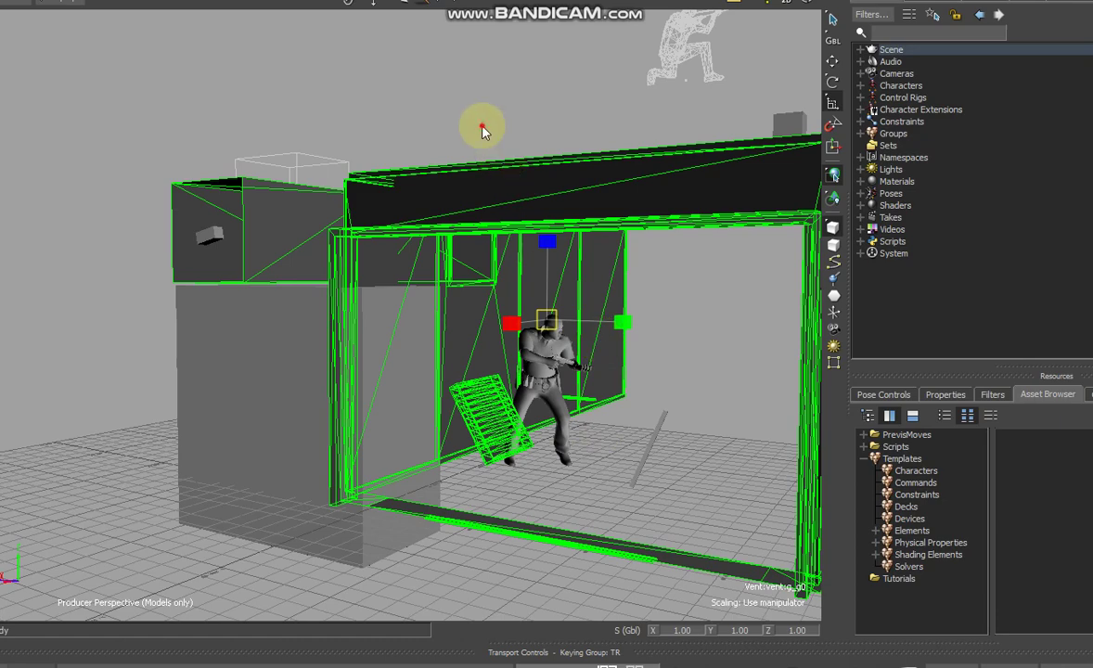
{"action": "left_click", "coordinate": [482, 131]}
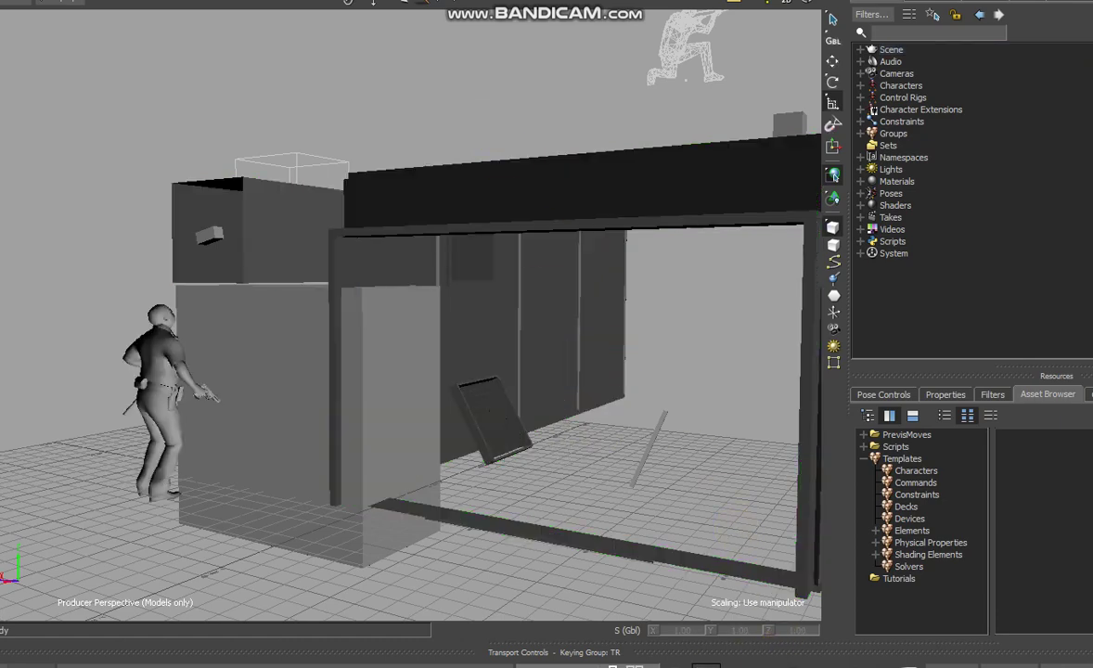
- Move the camera in close to the inner wall and vent, framing the room beside it
{"action": "mouse_move", "coordinate": [646, 446]}
{"action": "left_mouse_down"}
{"action": "mouse_move", "coordinate": [462, 498]}
{"action": "mouse_move", "coordinate": [483, 508]}
{"action": "left_mouse_up"}
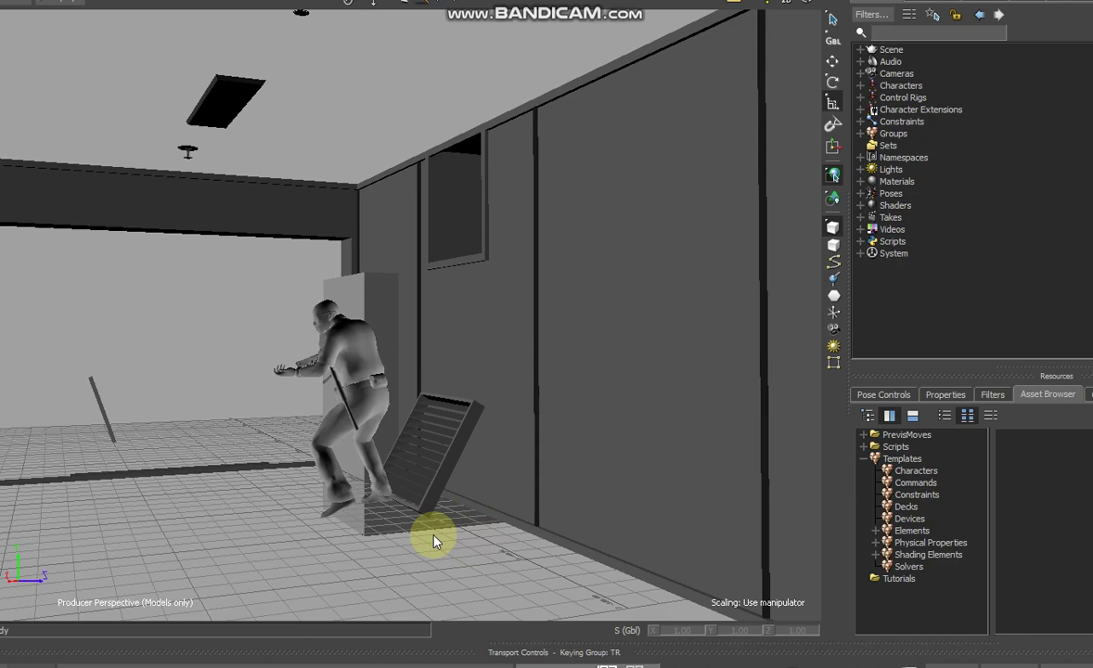
{"action": "left_click_drag", "start_coordinate": [434, 541], "coordinate": [506, 526]}
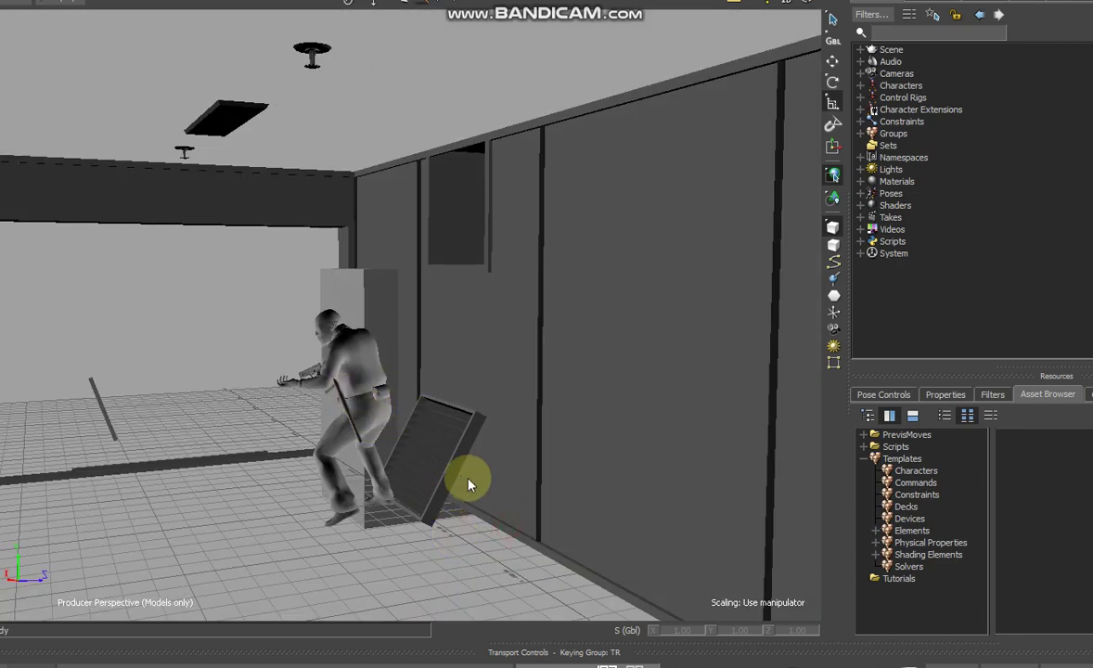